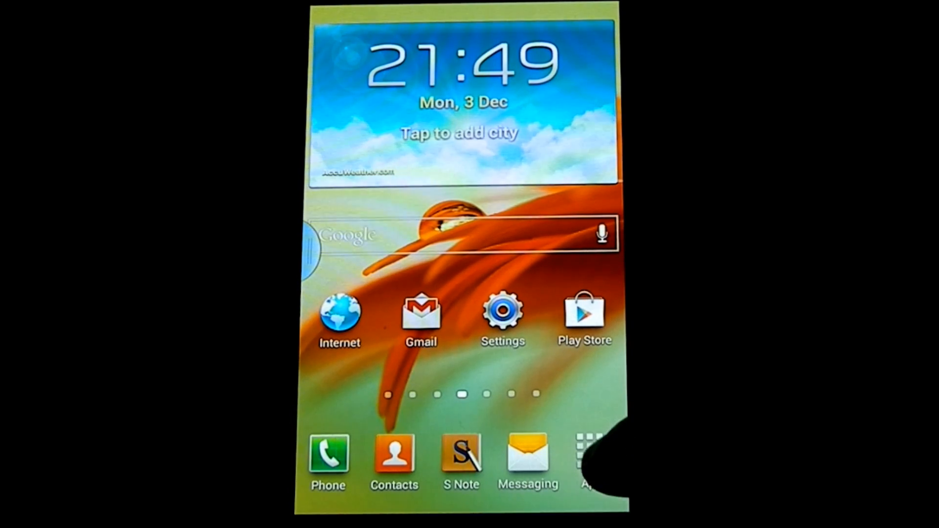
# Launch Quadrant Standard from the app drawer.
pyautogui.click(594, 458)
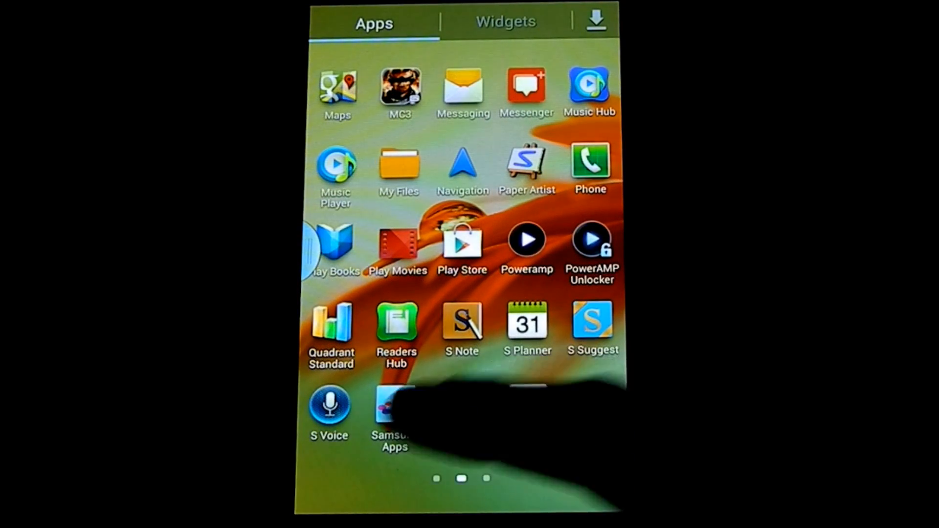
pyautogui.click(330, 326)
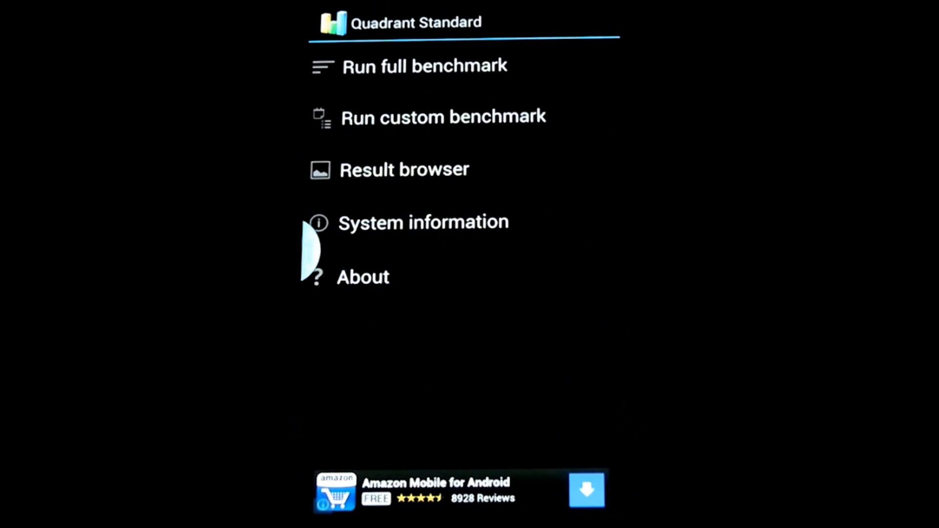
# Run the full benchmark and send results, yielding a device score of 5763.
pyautogui.click(416, 67)
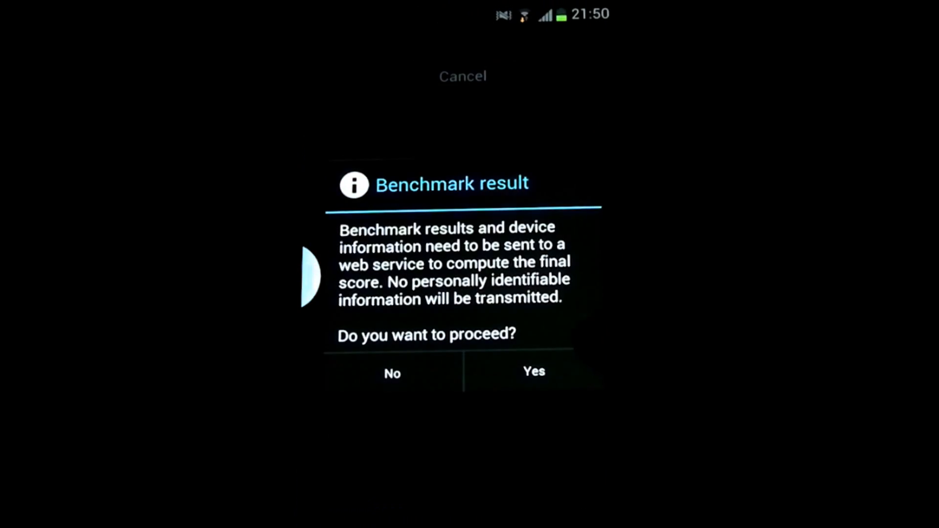
pyautogui.click(533, 371)
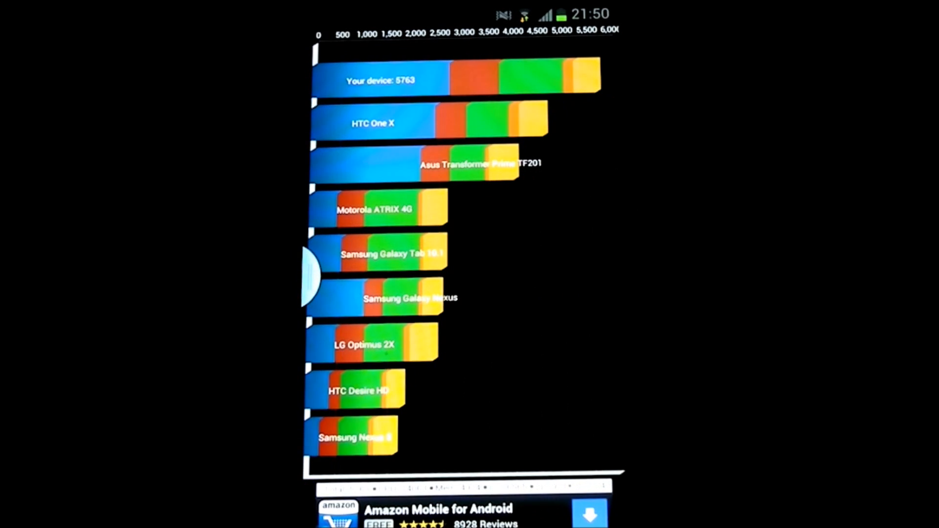